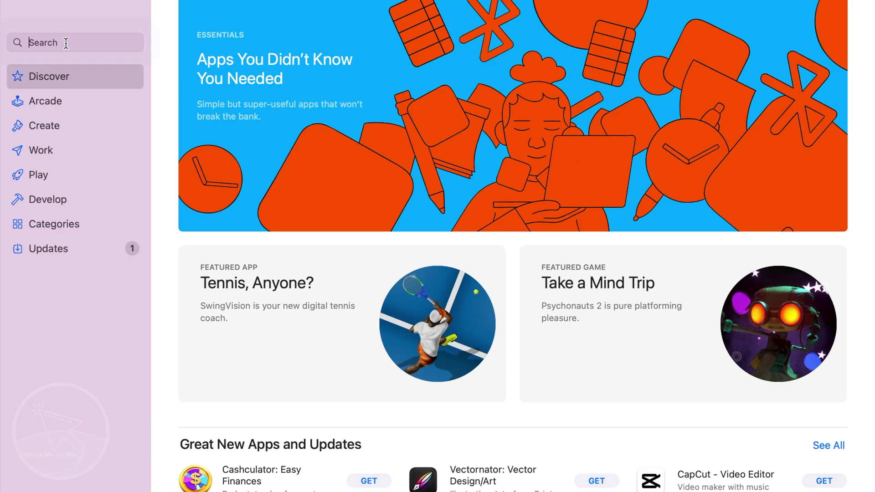
type("iMovie")
- Open Launchpad from the Finder desktop to locate the iMovie app icon
left_click(63, 64)
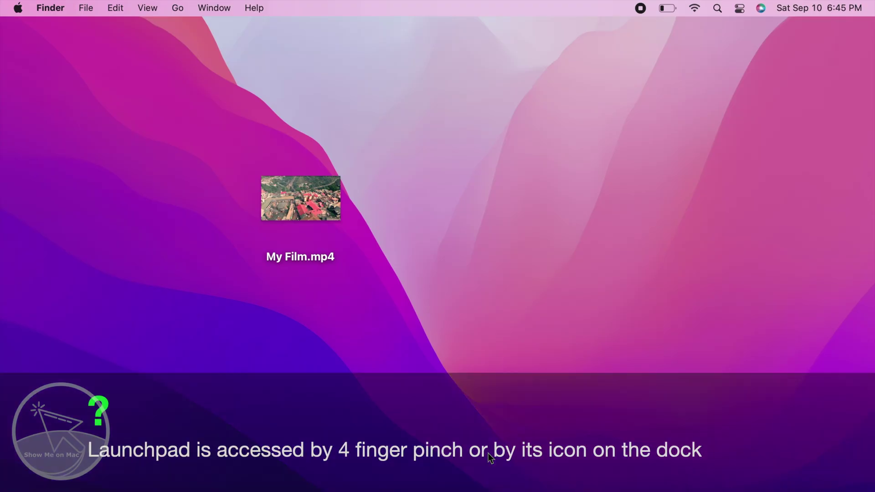
key("F4")
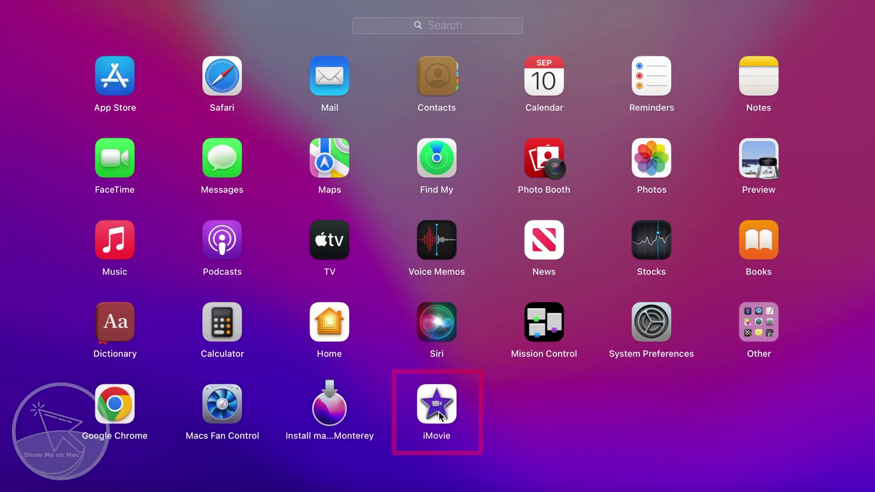
- Launch iMovie and create a new empty movie project, My Movie 2
left_click(439, 412)
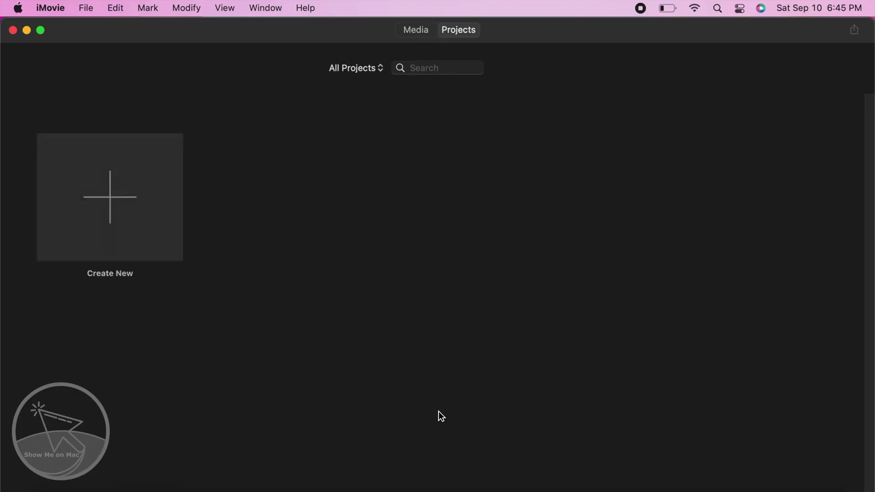
left_click(87, 8)
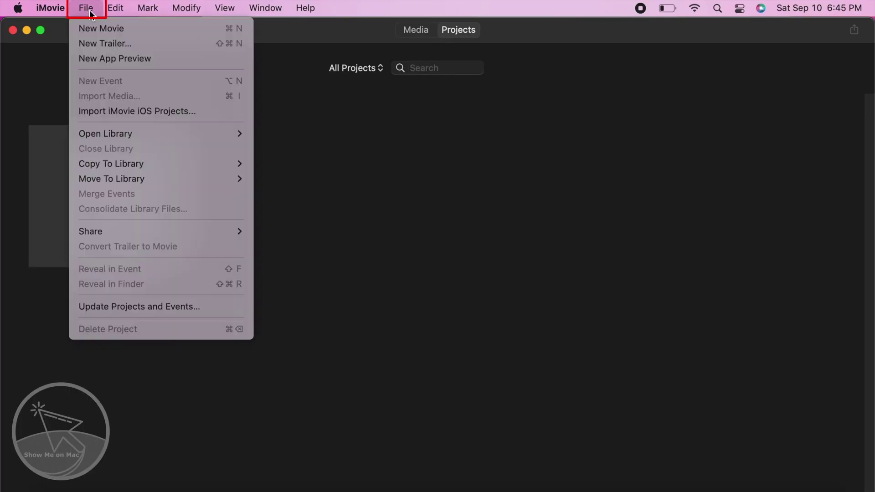
left_click(142, 29)
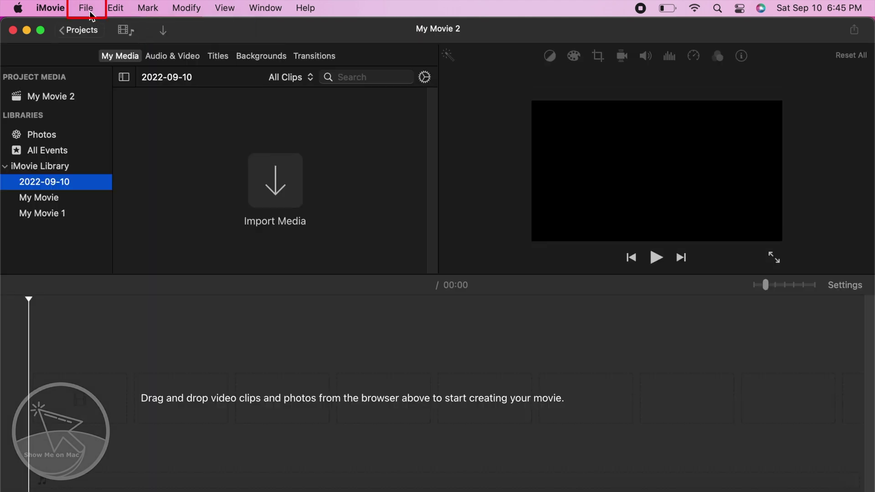
left_click(86, 8)
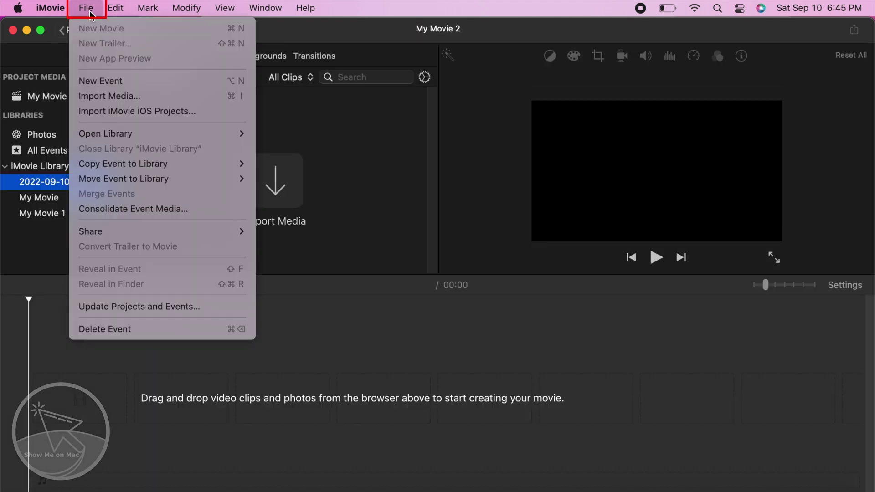
- Import the 26.8-second My Film.mp4 from the Desktop into My Movie 2's media
left_click(145, 96)
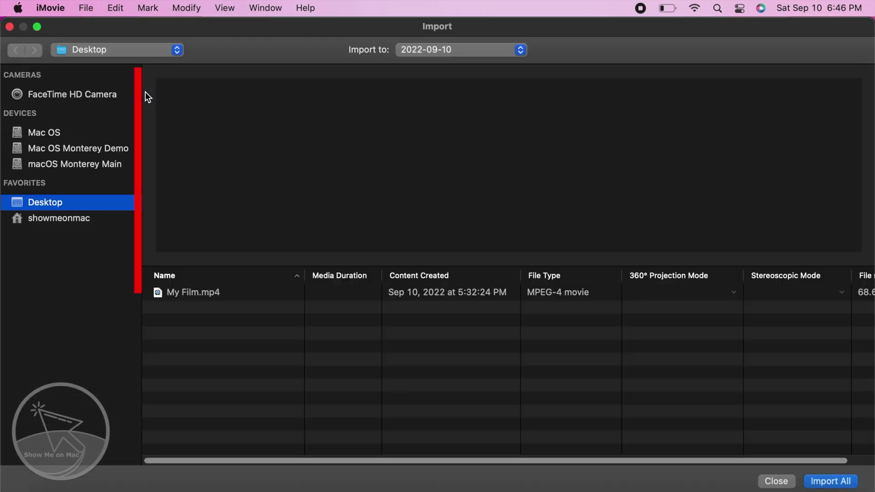
left_click(235, 296)
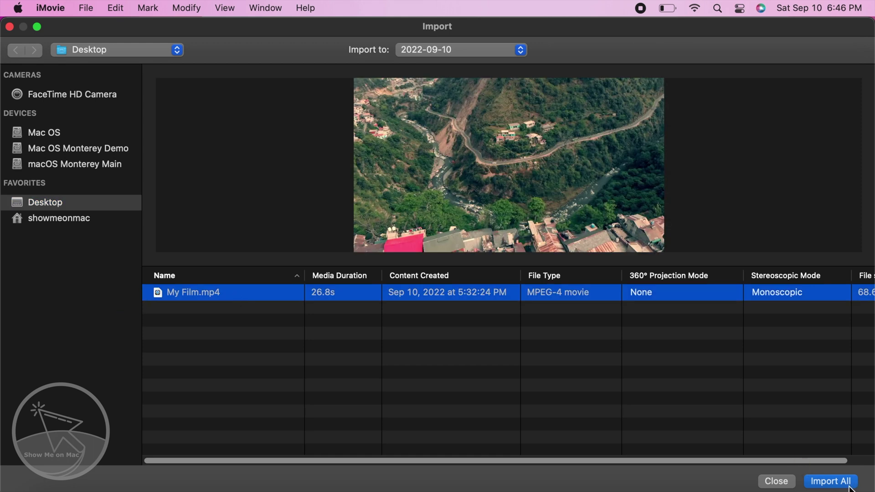
left_click(831, 481)
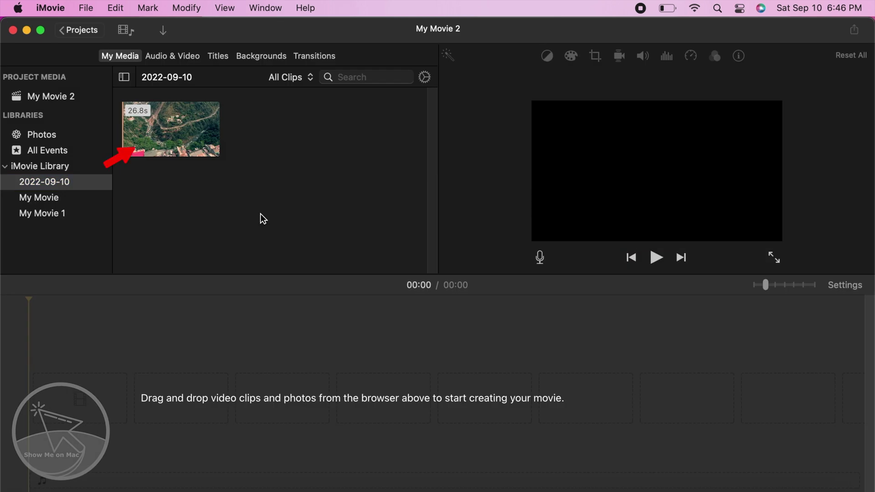
left_click(181, 134)
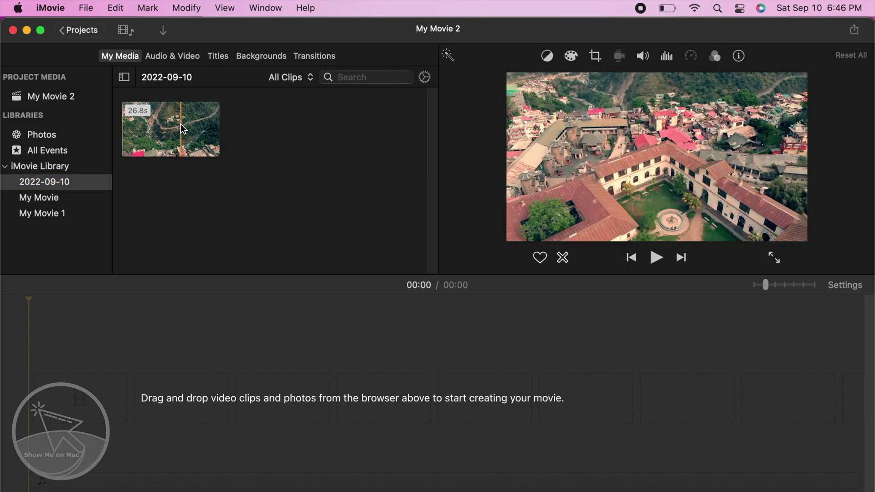
- Insert the My Film clip into the My Movie 2 timeline and play it through
left_click(118, 12)
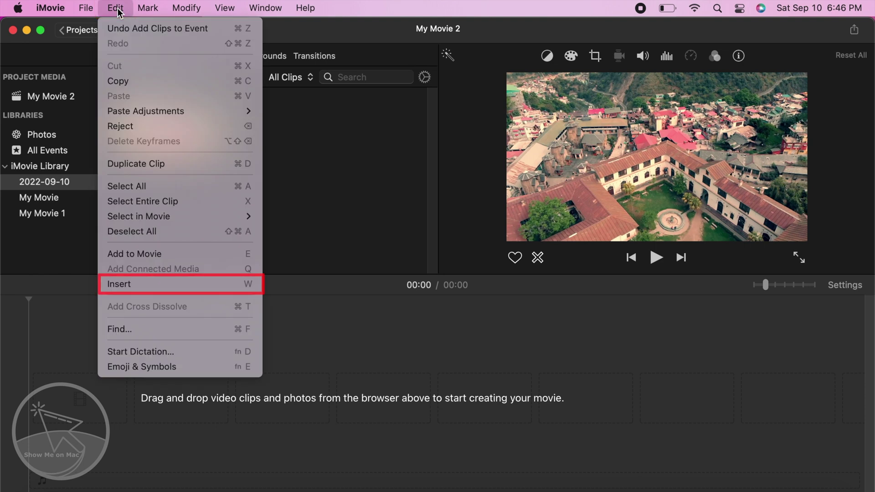
left_click(181, 286)
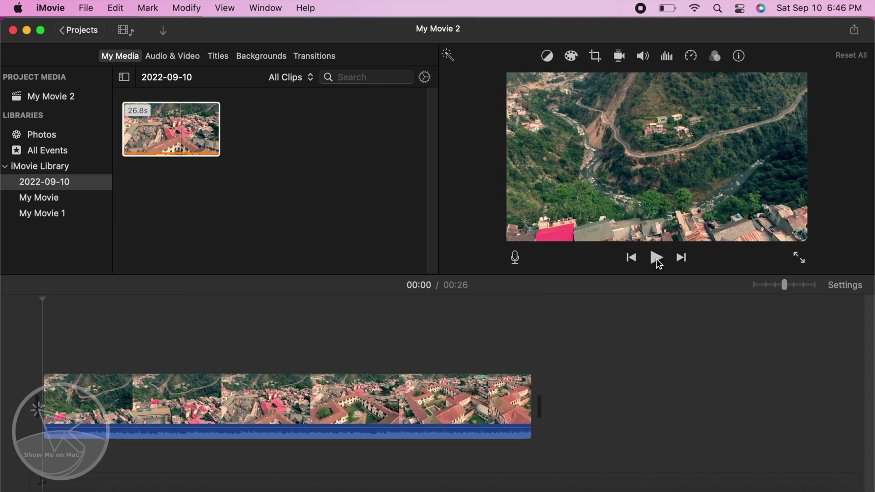
left_click(656, 258)
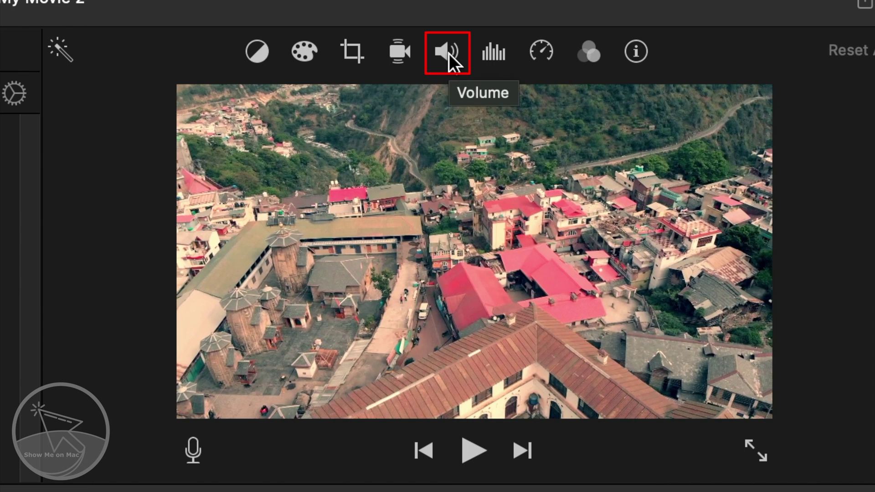
- Boost the clip's volume from 100% to 400% and replay the movie
left_click(450, 53)
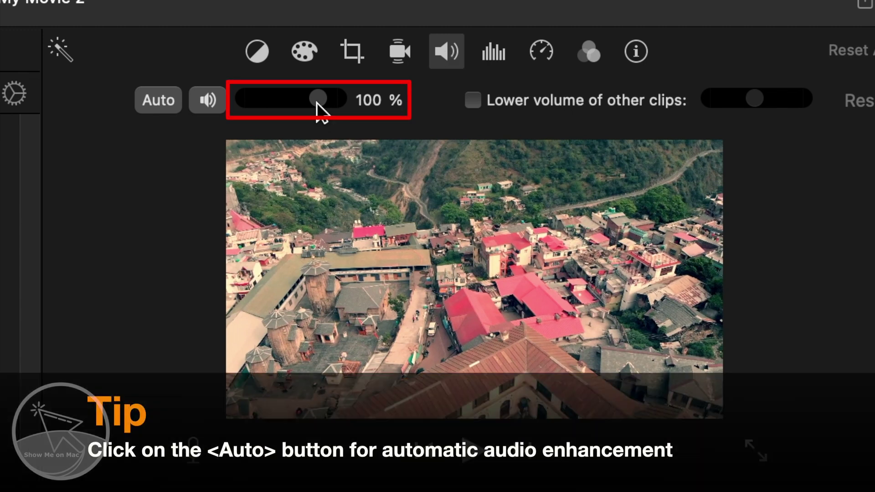
left_click_drag(318, 99, 338, 100)
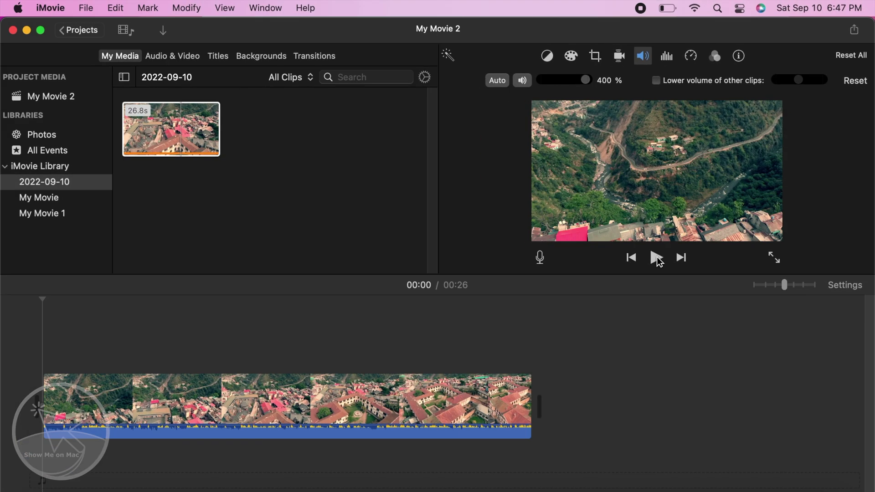
left_click(657, 257)
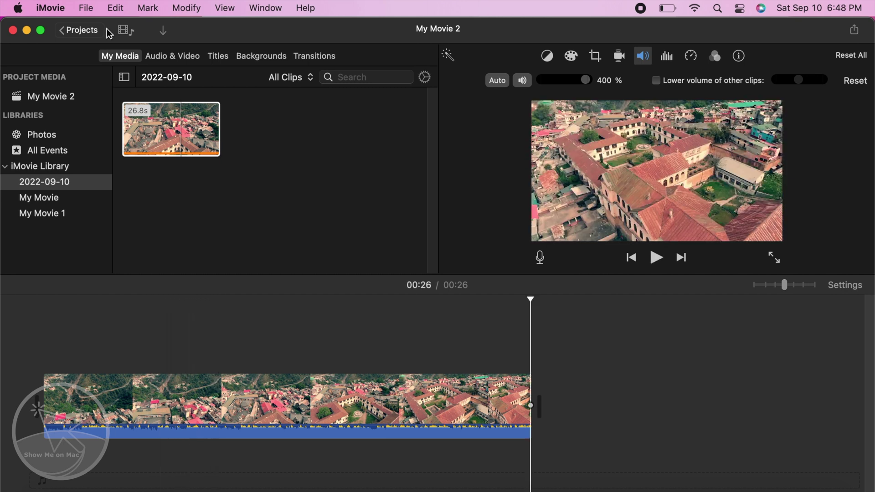
- Set up a 1080p high-quality file export titled 'My Film With Enhanced Audio'
left_click(89, 9)
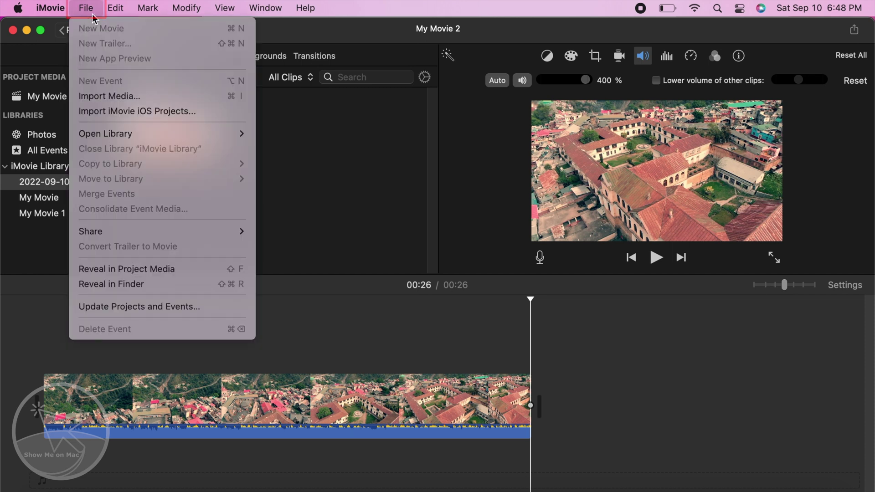
mouse_move(162, 231)
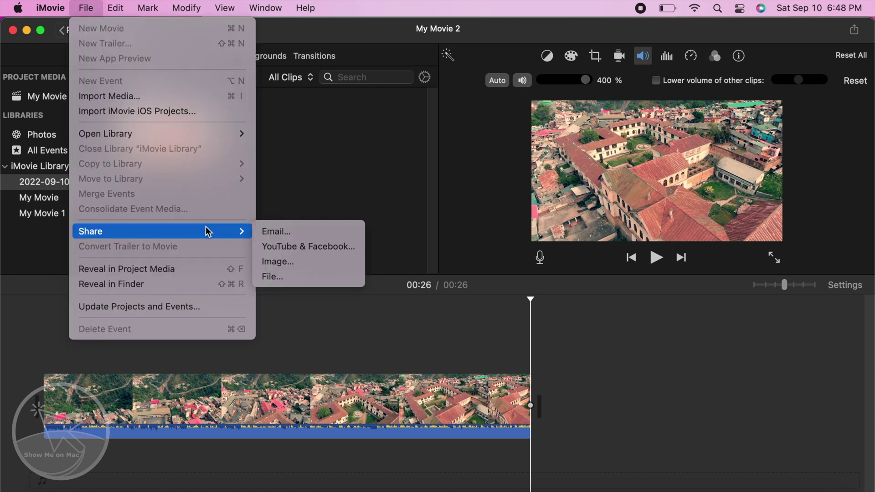
left_click(303, 275)
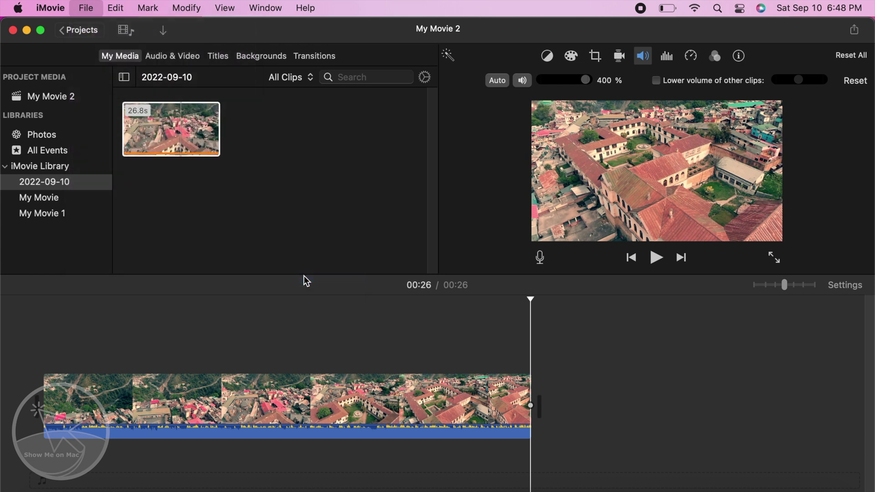
type("My Film With Enhanced A")
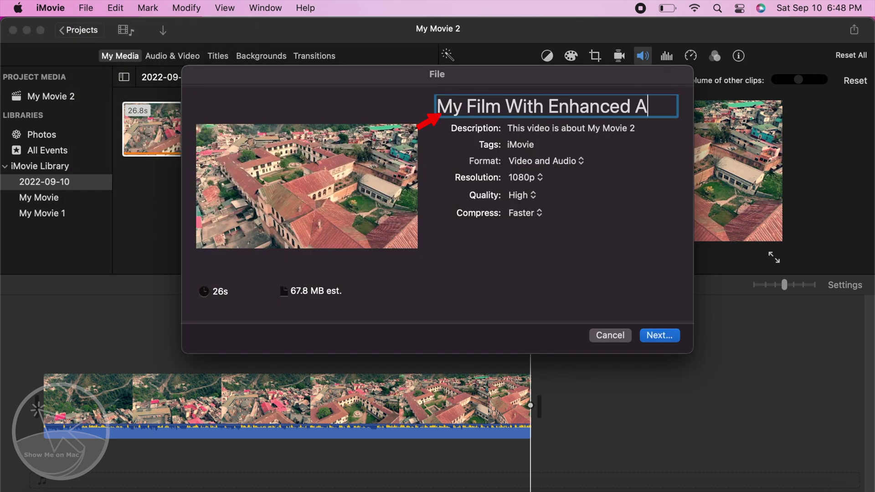
type("udio")
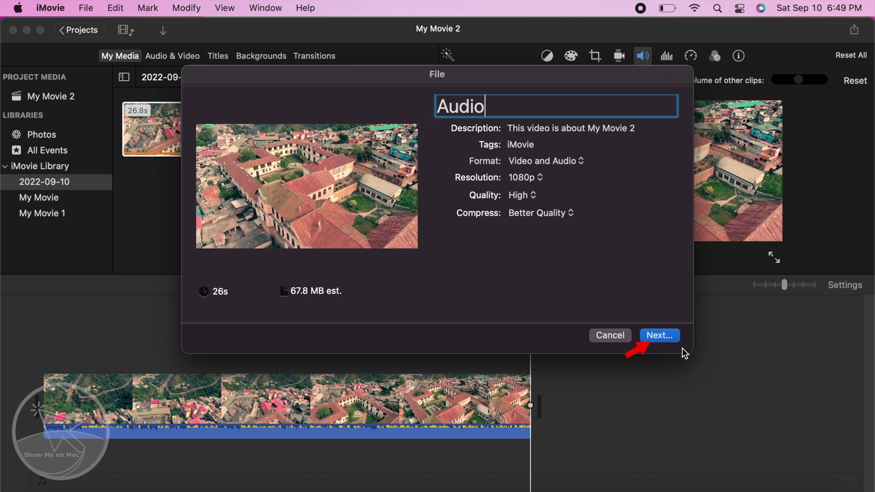
left_click(662, 336)
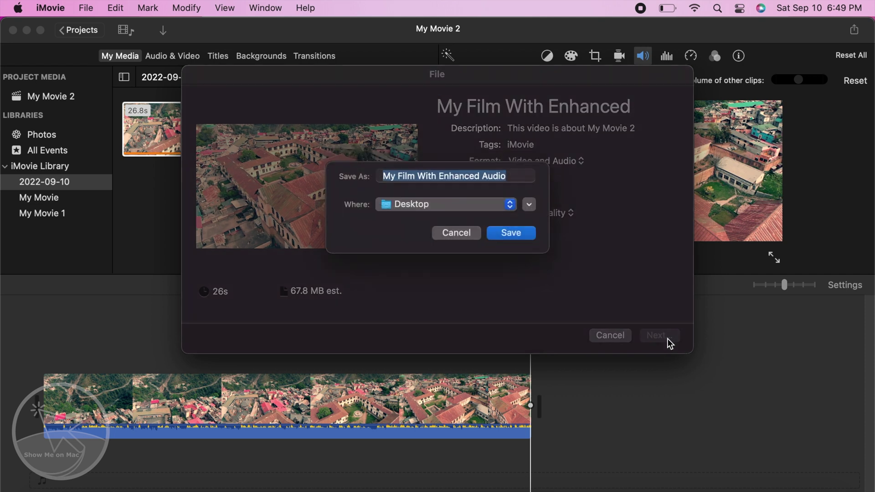
- Save 'My Film With Enhanced Audio' to the Desktop, starting the export
left_click(445, 204)
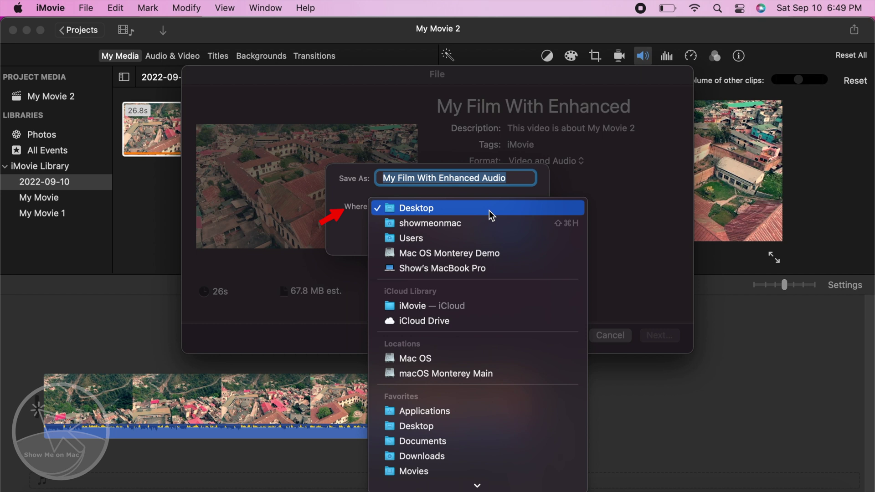
left_click(489, 211)
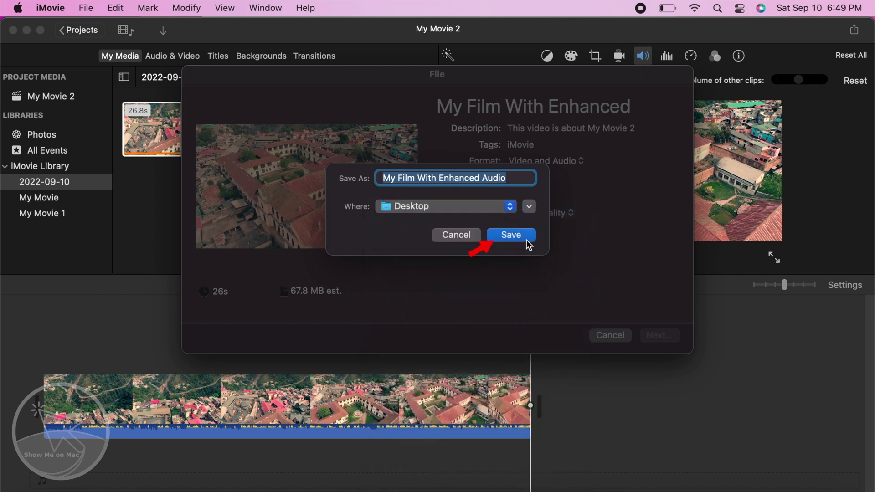
left_click(511, 235)
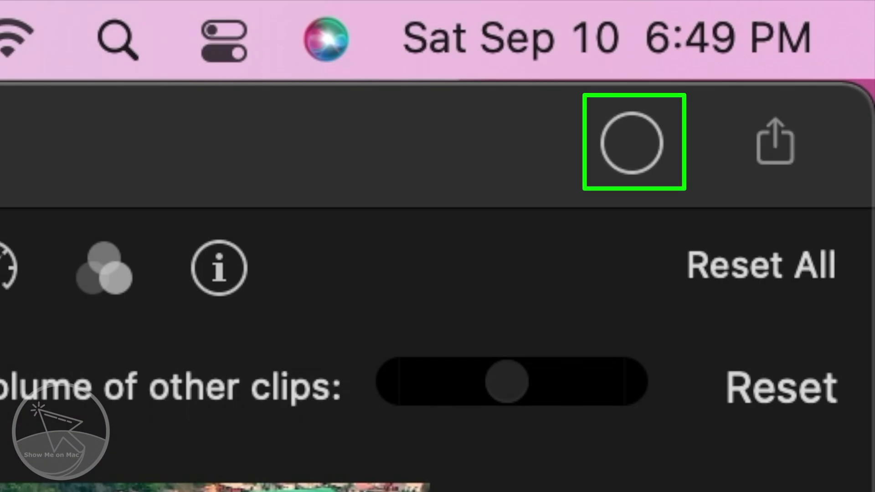